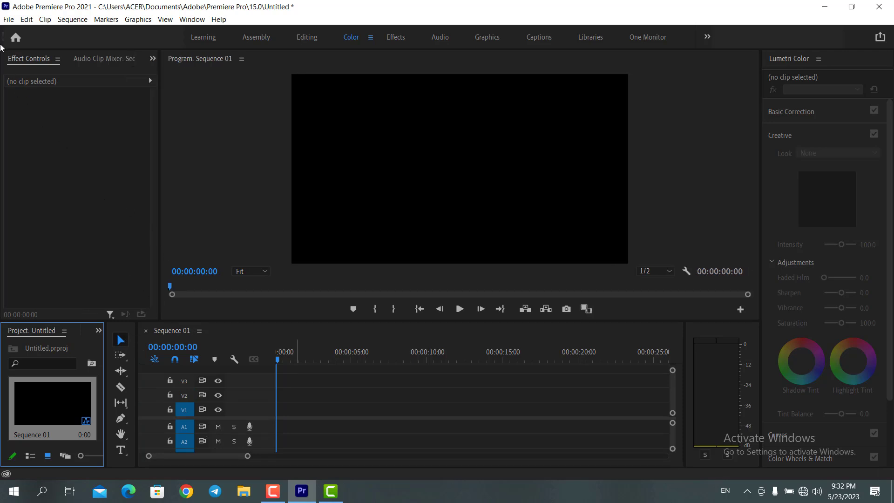
# Step: Start a new Legacy Title with the default video settings
pyautogui.click(6, 19)
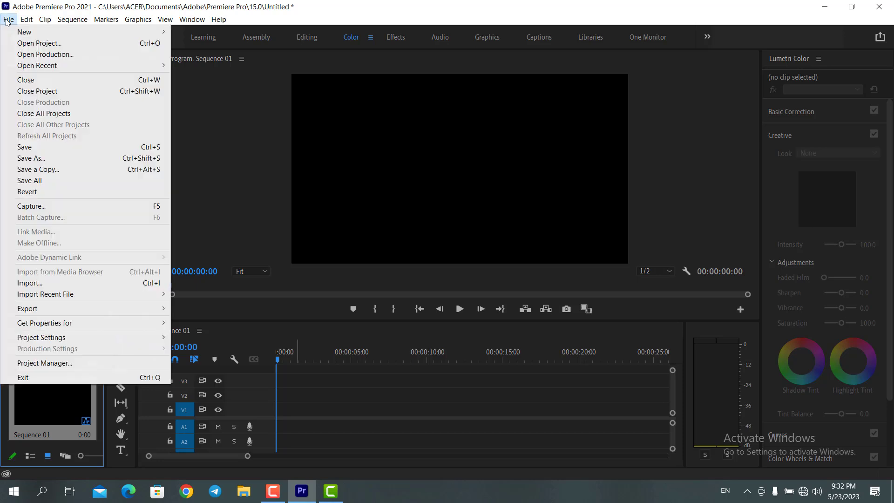
pyautogui.click(7, 20)
pyautogui.click(10, 21)
pyautogui.click(9, 22)
pyautogui.click(9, 21)
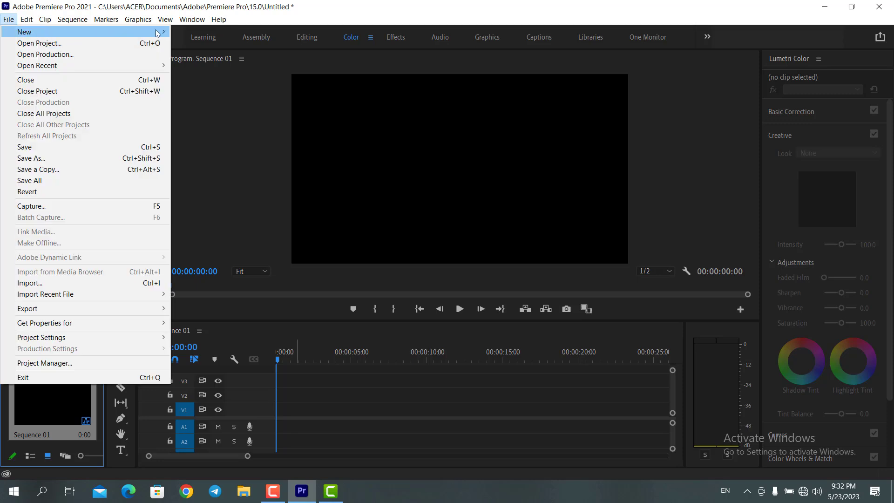
pyautogui.moveTo(157, 33)
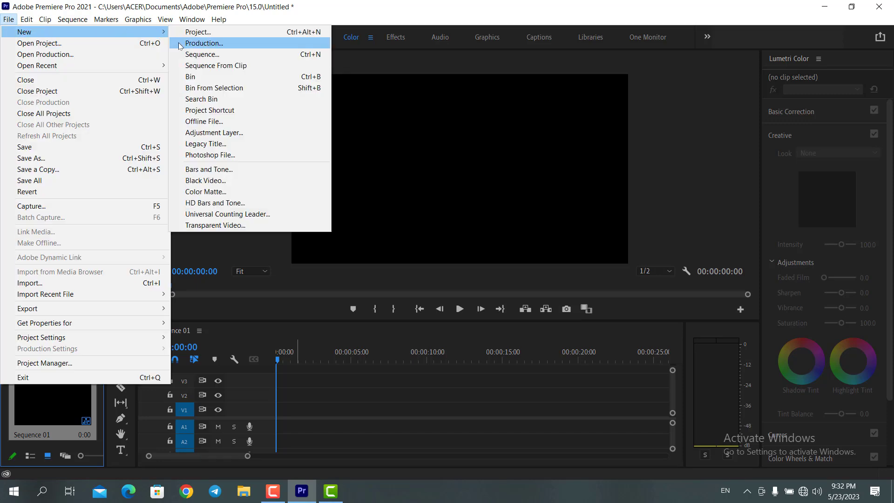
pyautogui.click(229, 144)
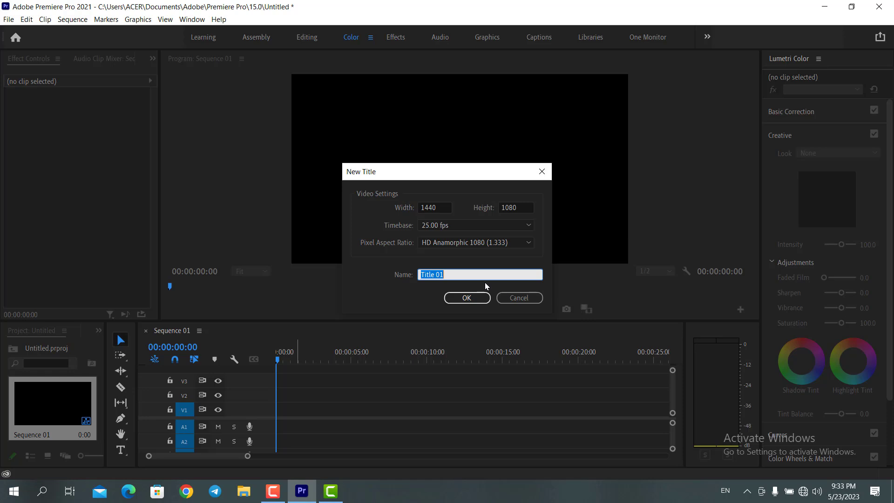
# Step: Name the title "ថ្ងៃល្អ Good Day", copy the name, create the title and dismiss the titling tools notice
pyautogui.write('F')
pyautogui.press('BackSpace')
pyautogui.hotkey('alt', 'shift')
pyautogui.write('ផ្ងៃណ')
pyautogui.hotkey('alt', 'shift')
pyautogui.write('gOOD')
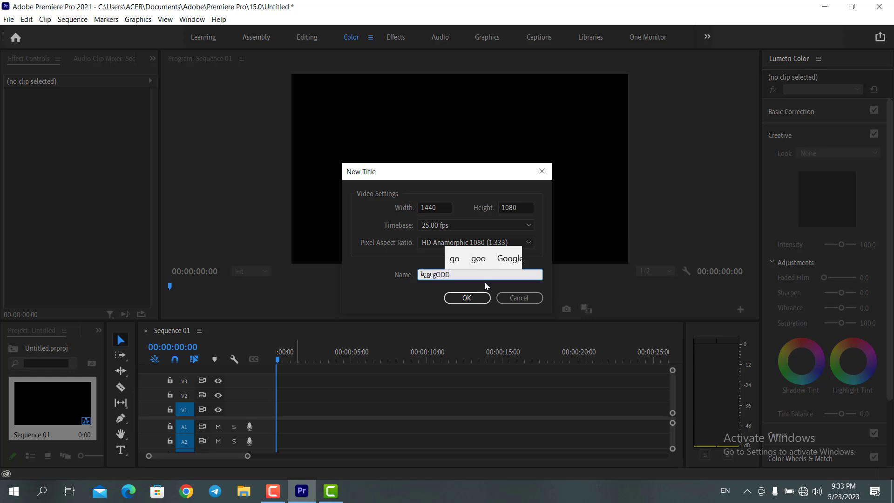
pyautogui.press('BackSpace')
pyautogui.press('BackSpace')
pyautogui.press('BackSpace')
pyautogui.press('BackSpace')
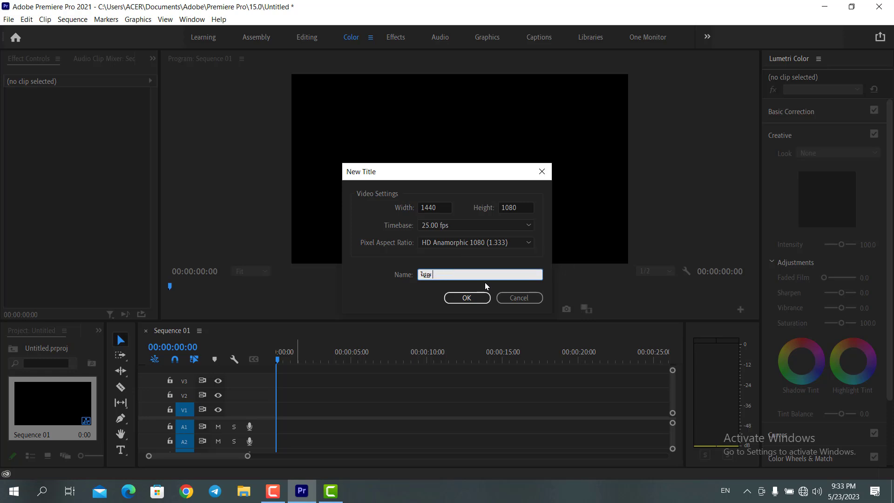
pyautogui.write('d')
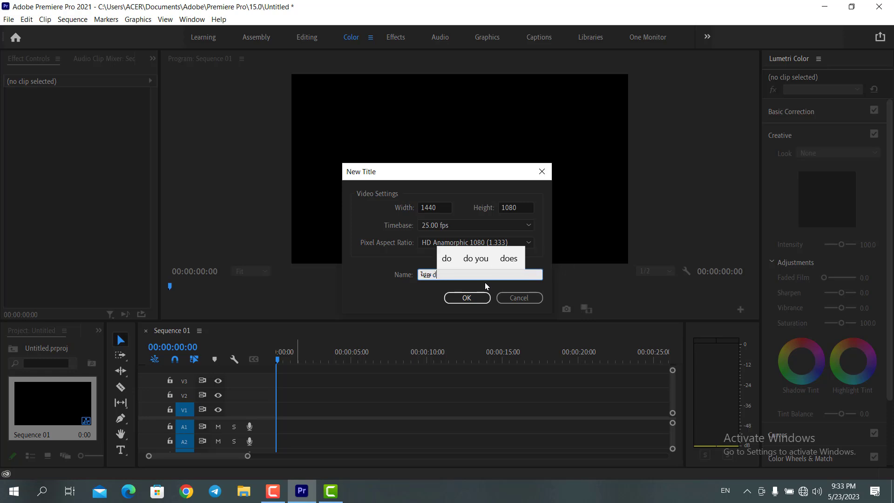
pyautogui.press('BackSpace')
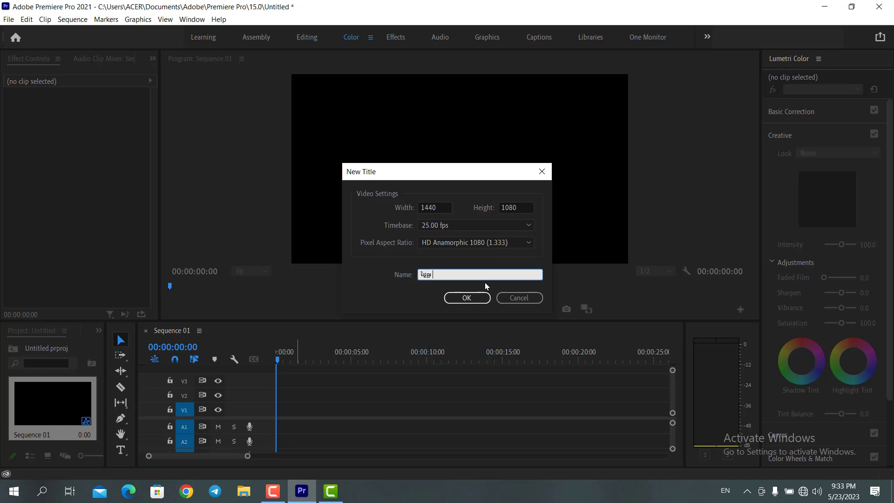
pyautogui.write('D')
pyautogui.press('BackSpace')
pyautogui.write('Goo')
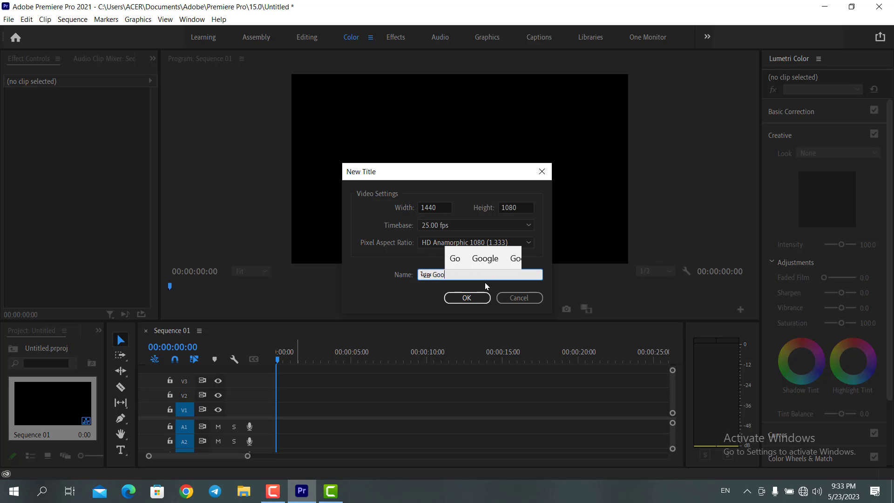
pyautogui.write('d Day')
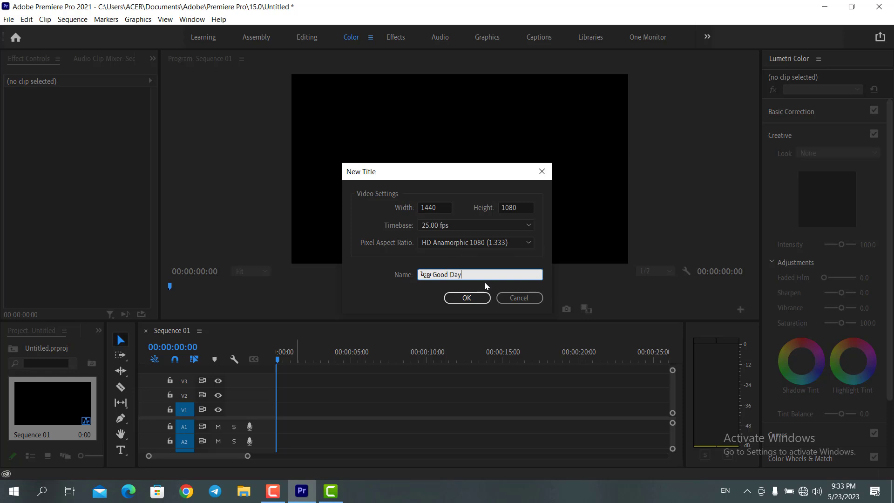
pyautogui.hotkey('ctrl', 'a')
pyautogui.click(473, 299)
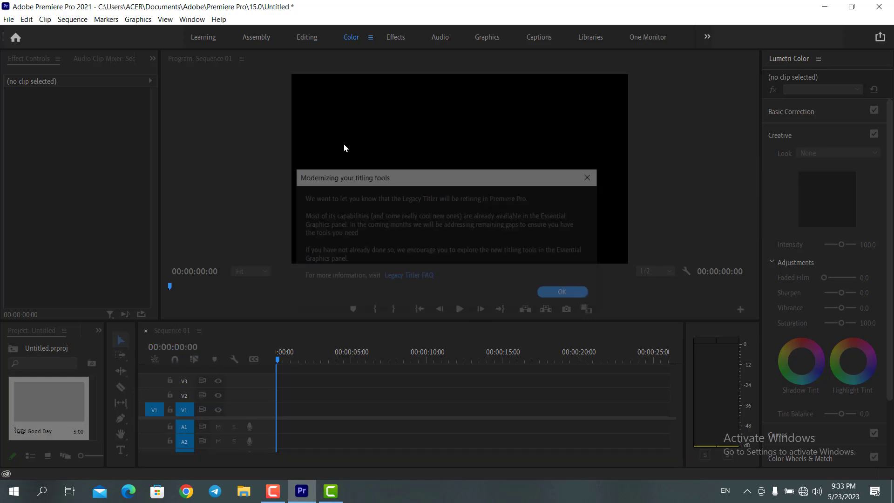
pyautogui.click(582, 298)
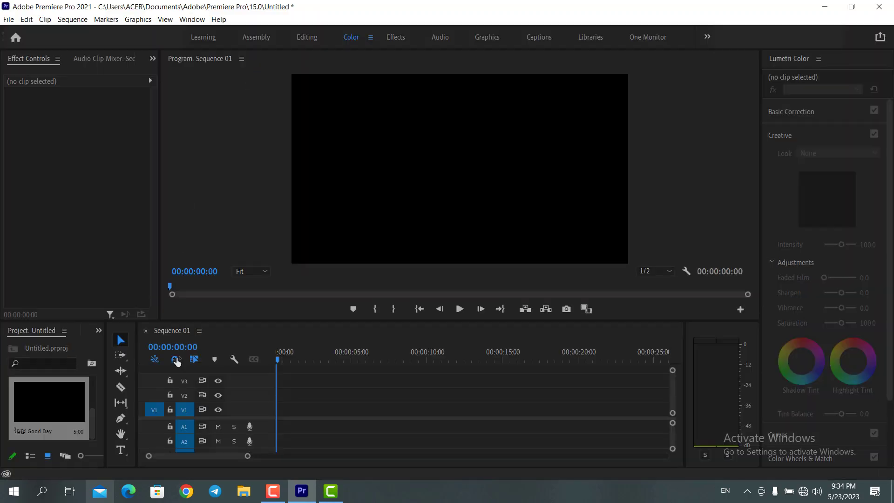
# Step: Open the Good Day title for editing and enlarge its drawing area by narrowing the tools area and shrinking the styles area
pyautogui.doubleClick(50, 407)
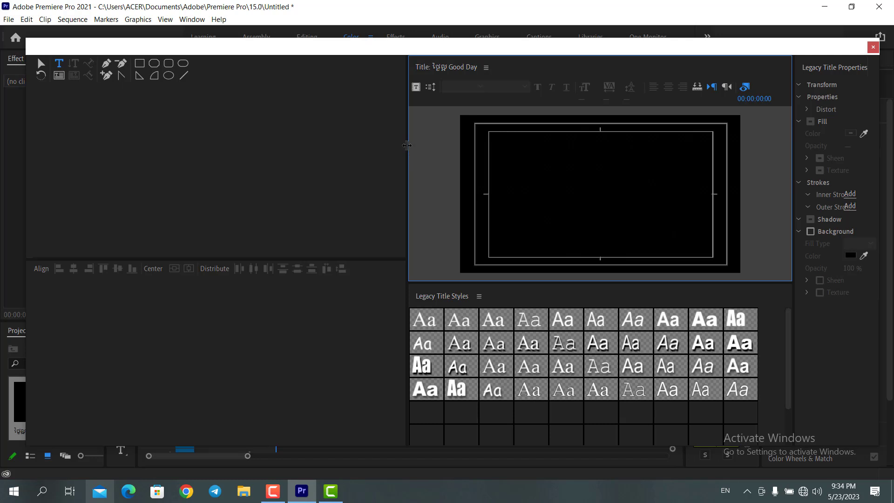
pyautogui.moveTo(347, 148); pyautogui.dragTo(154, 169)
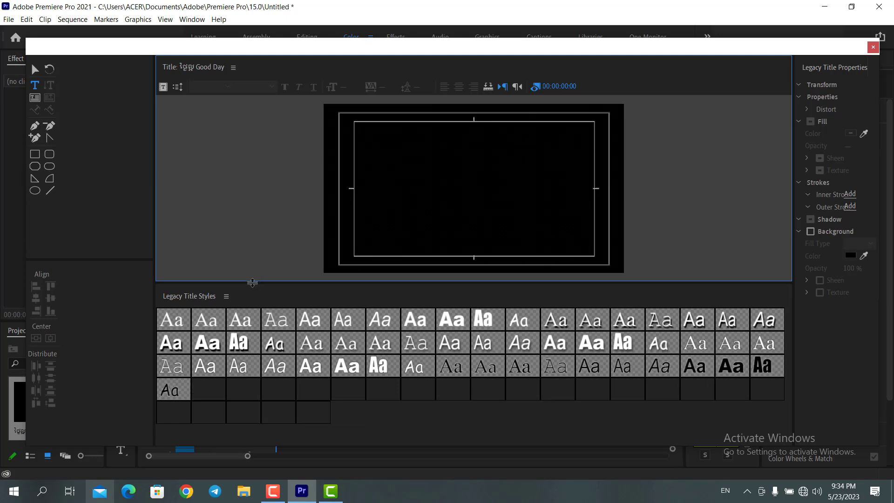
pyautogui.moveTo(254, 300); pyautogui.dragTo(255, 319)
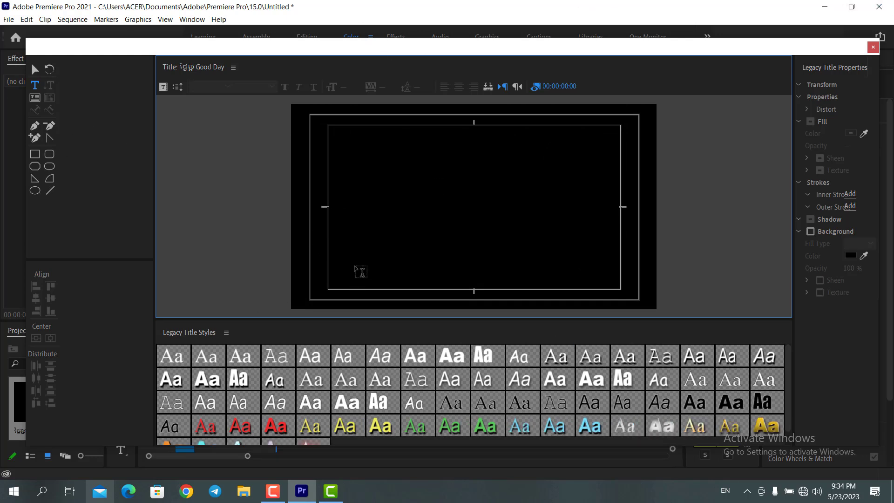
# Step: Add the copied text "ថ្ងៃល្អ Good Day" in the lower part of the title frame, without any extra letter at its end
pyautogui.click(360, 272)
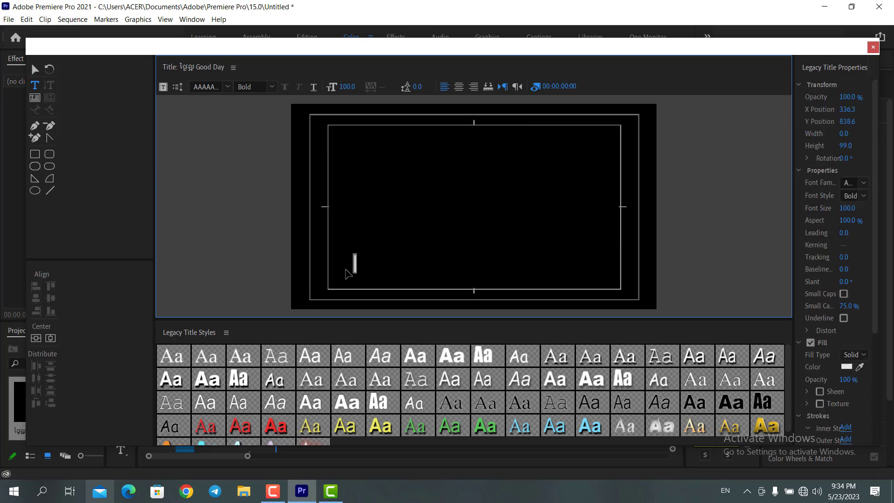
pyautogui.hotkey('ctrl', 'v')
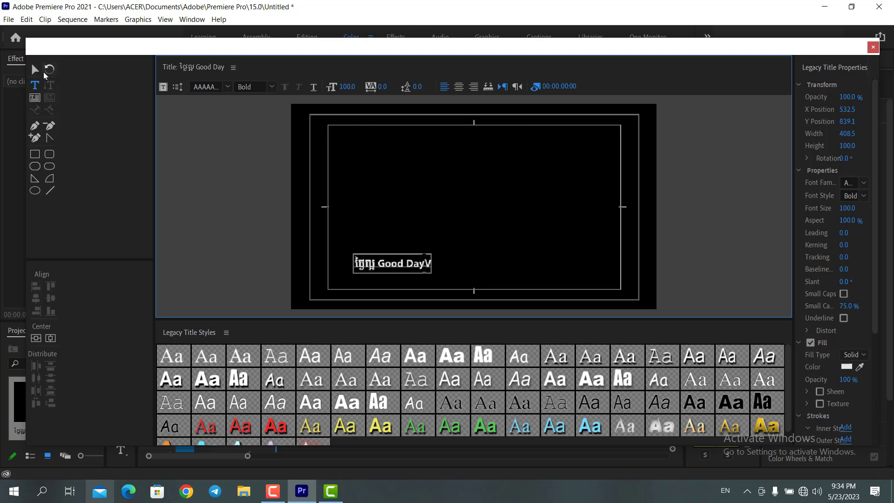
pyautogui.click(35, 68)
pyautogui.click(253, 232)
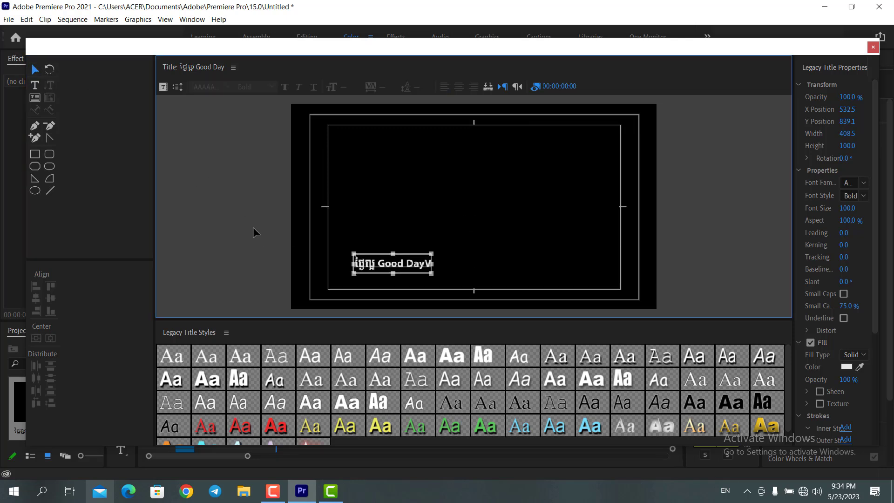
pyautogui.doubleClick(423, 267)
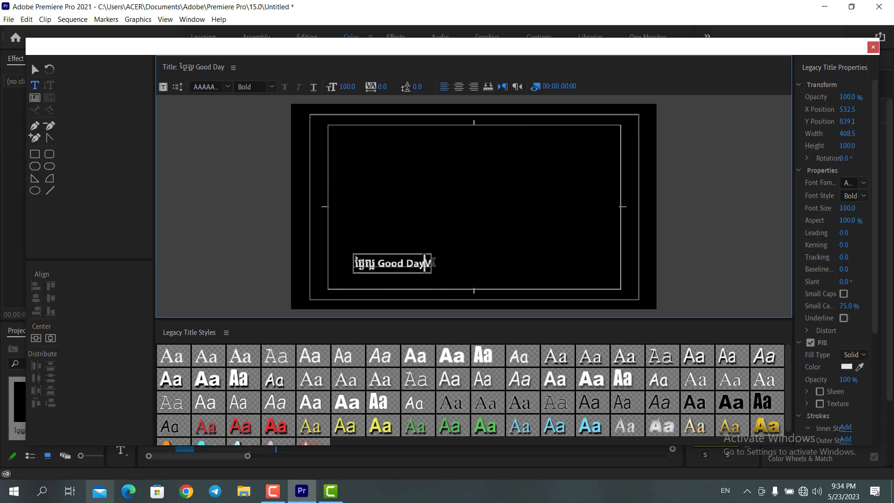
pyautogui.press('BackSpace')
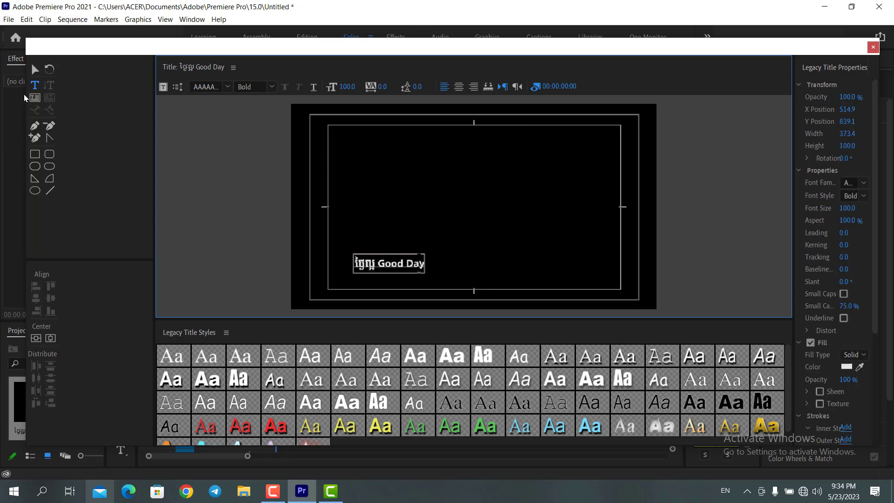
# Step: Enlarge the title text to a font size of about 321 and move it to about X 934, Y 505 near the frame's centre
pyautogui.click(34, 70)
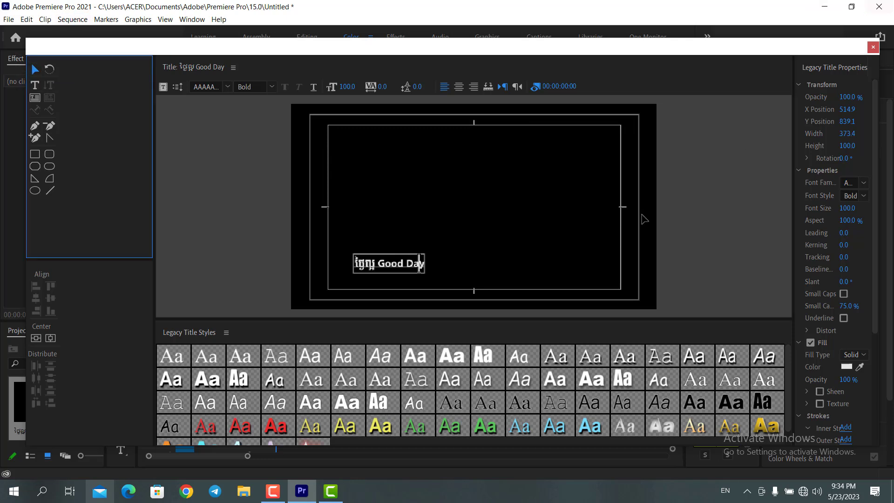
pyautogui.click(435, 246)
pyautogui.moveTo(435, 245); pyautogui.dragTo(583, 190)
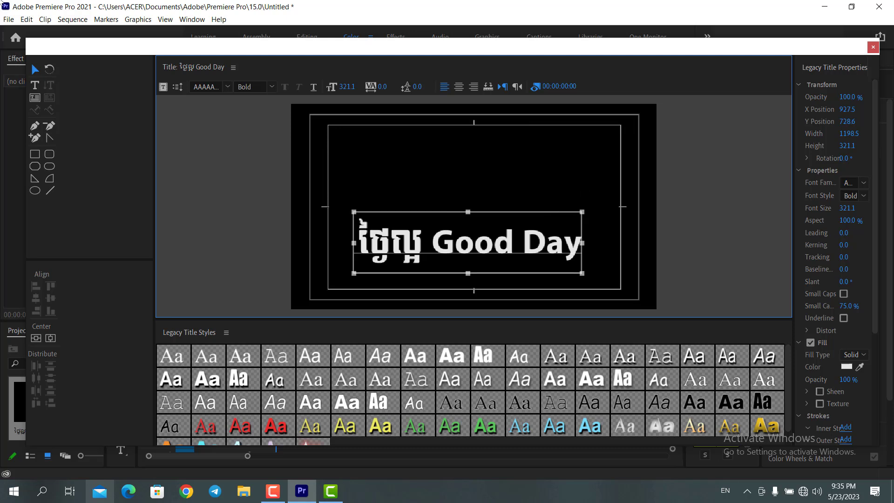
pyautogui.click(218, 196)
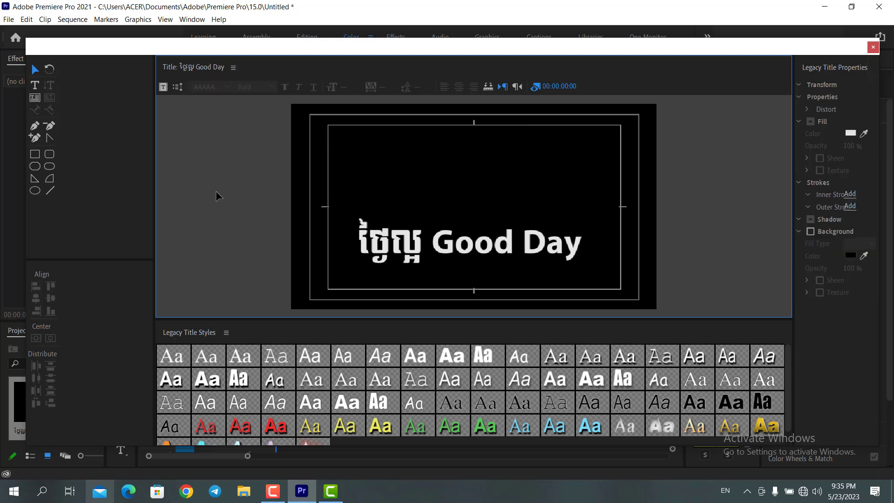
pyautogui.moveTo(475, 256); pyautogui.dragTo(474, 241)
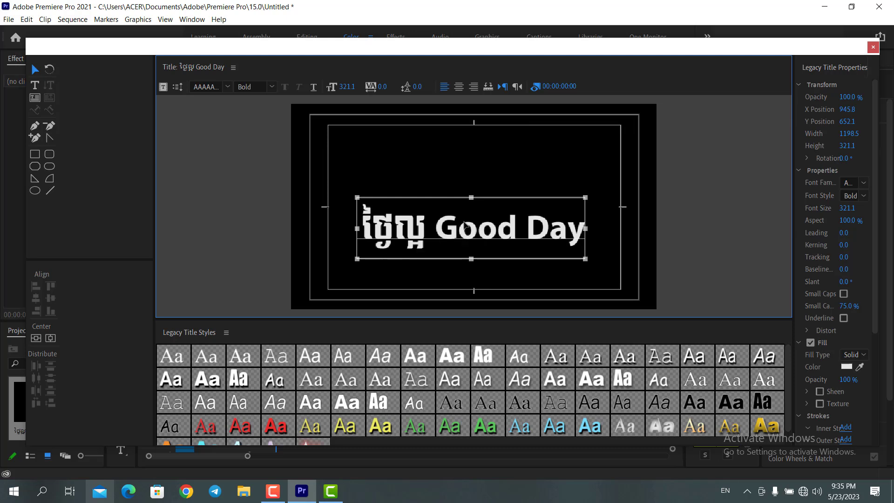
pyautogui.moveTo(482, 231); pyautogui.dragTo(471, 202)
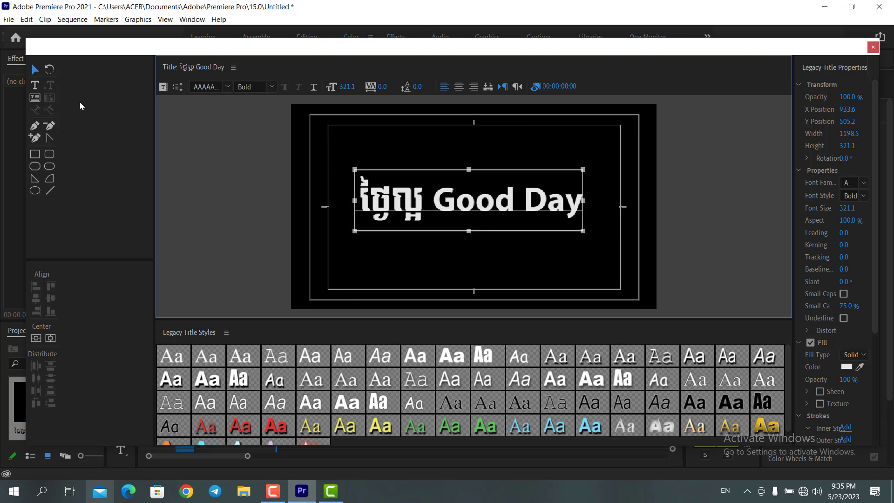
# Step: Set the title type to Crawl Left with Start Off Screen and End Off Screen enabled, and close the title editor
pyautogui.click(180, 86)
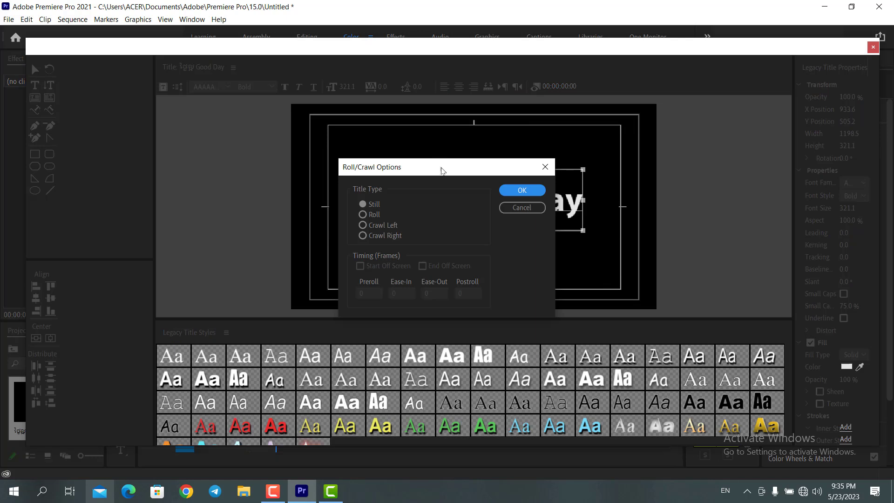
pyautogui.moveTo(460, 173); pyautogui.dragTo(273, 166)
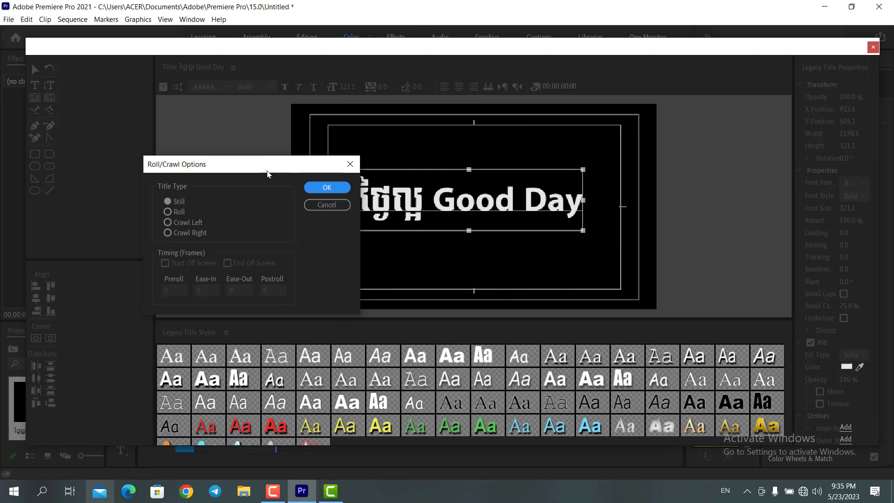
pyautogui.click(168, 223)
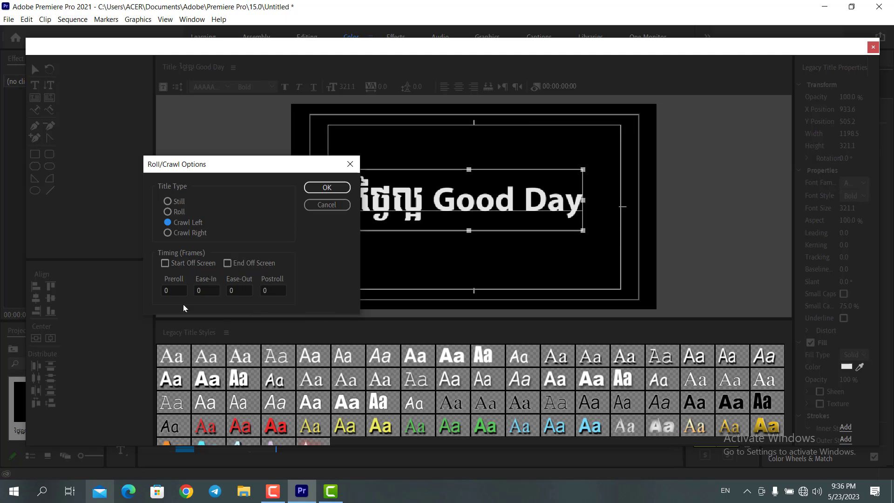
pyautogui.click(165, 264)
pyautogui.click(228, 264)
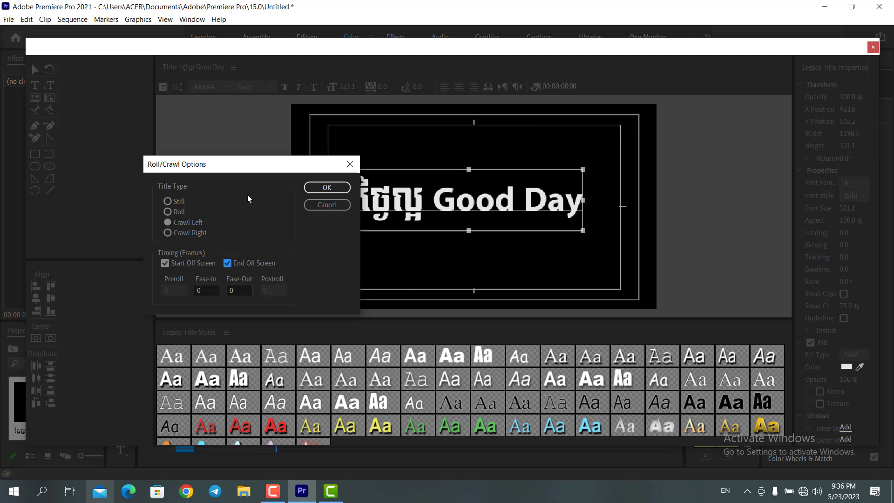
pyautogui.moveTo(241, 162); pyautogui.dragTo(173, 193)
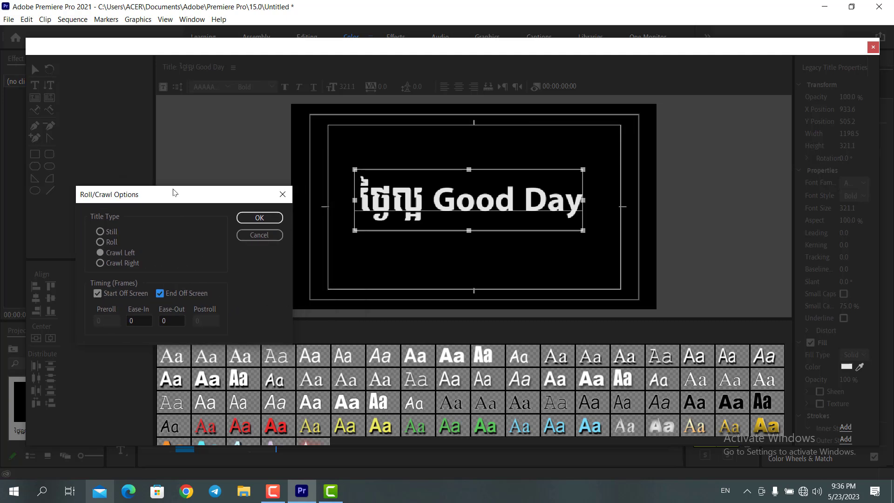
pyautogui.click(254, 219)
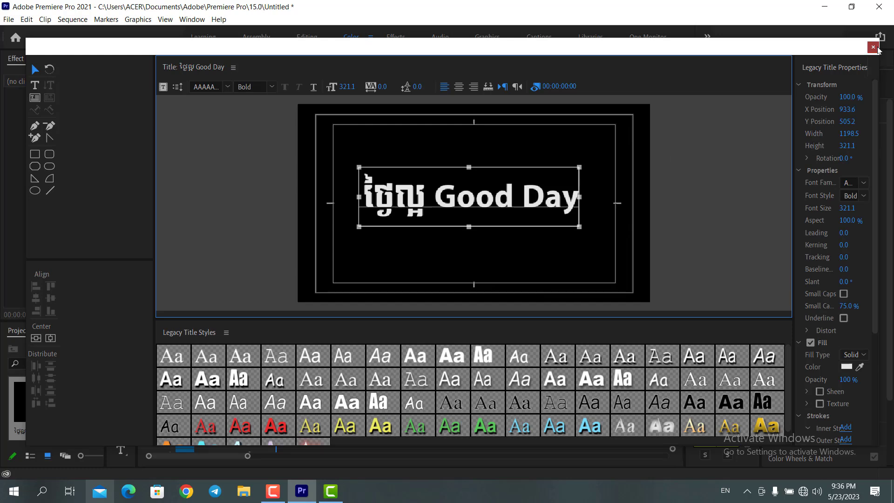
pyautogui.click(873, 47)
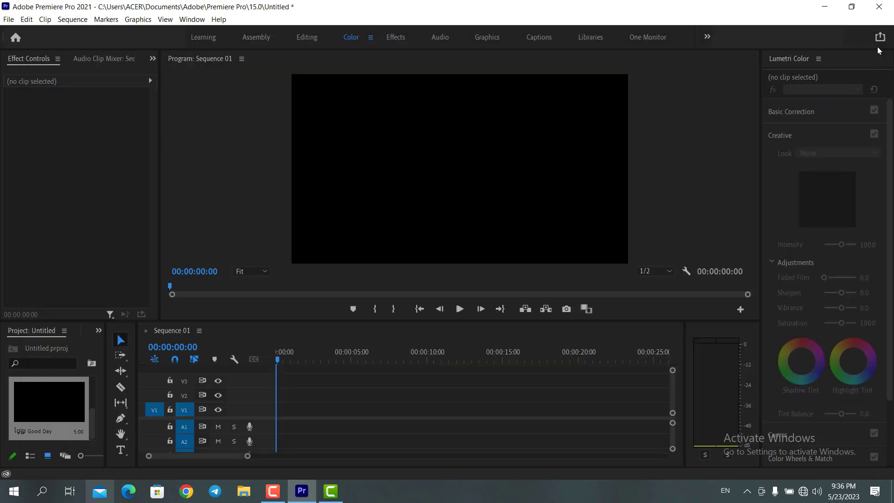
# Step: Place the Good Day title at the start of track V1 in Sequence 01 and play the sequence
pyautogui.moveTo(36, 413); pyautogui.dragTo(278, 409)
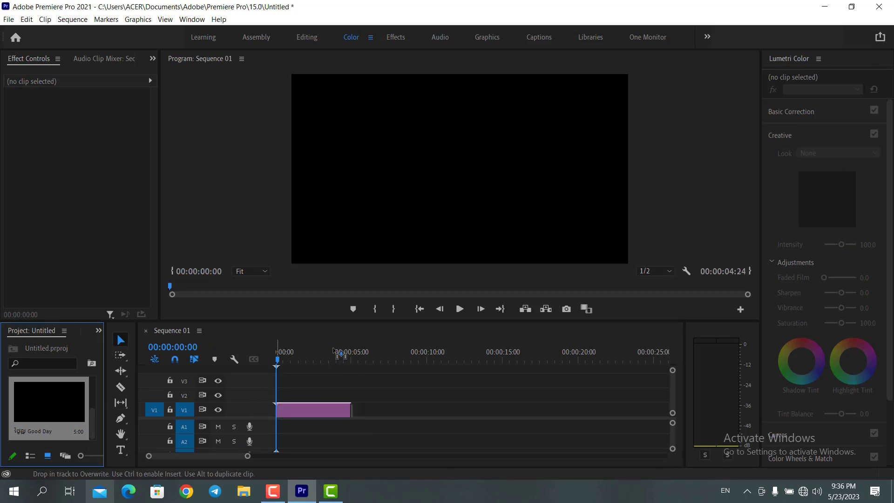
pyautogui.moveTo(334, 351); pyautogui.dragTo(336, 351)
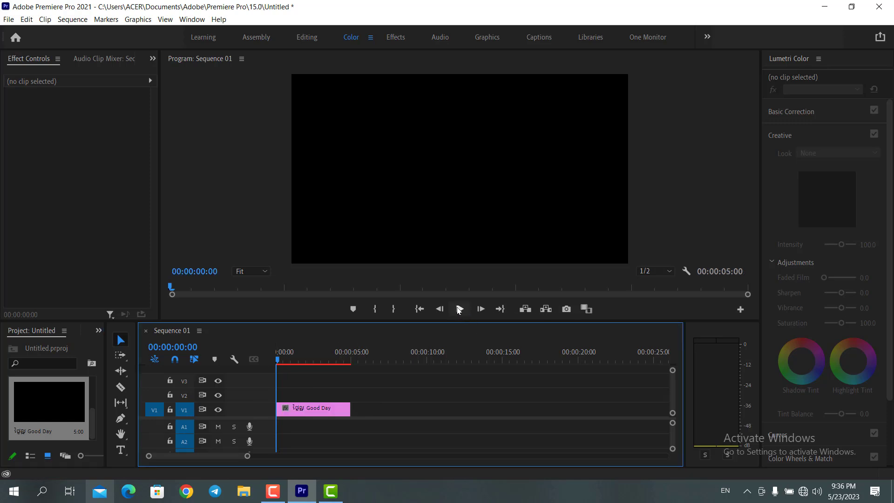
pyautogui.click(461, 309)
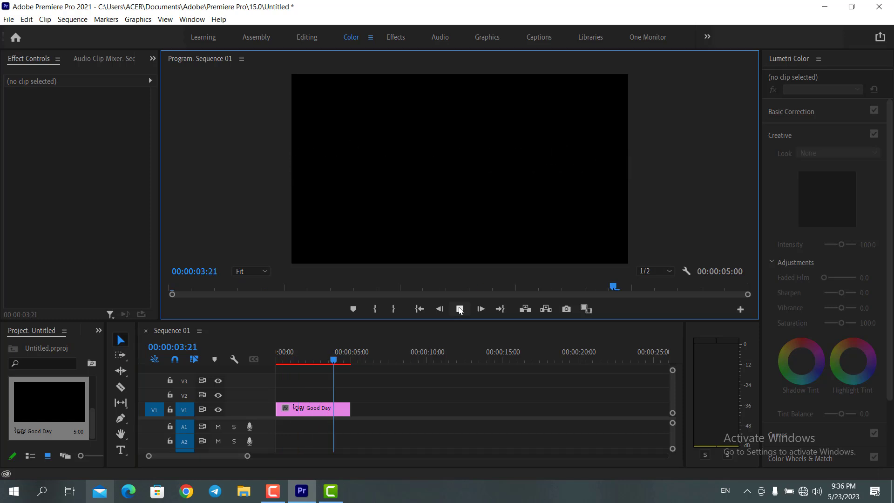
# Step: Extend the end of the Good Day title clip on track V1 so it lasts about 00:00:11:13
pyautogui.click(346, 363)
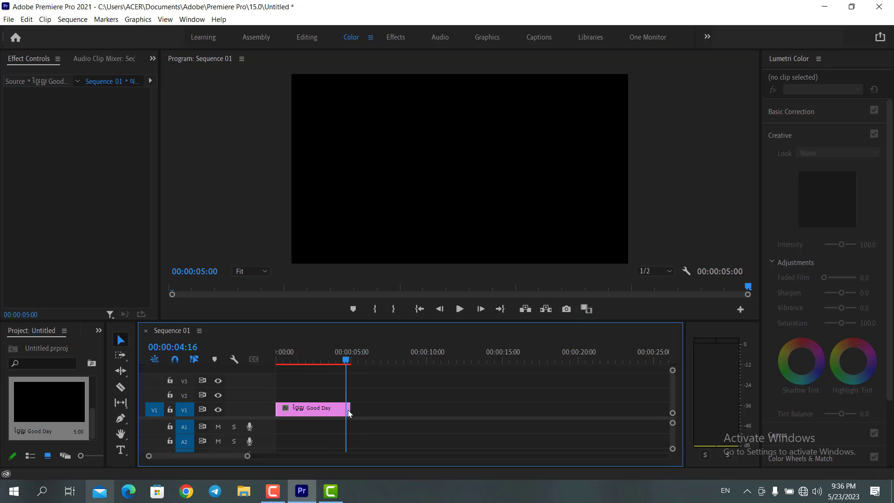
pyautogui.click(316, 366)
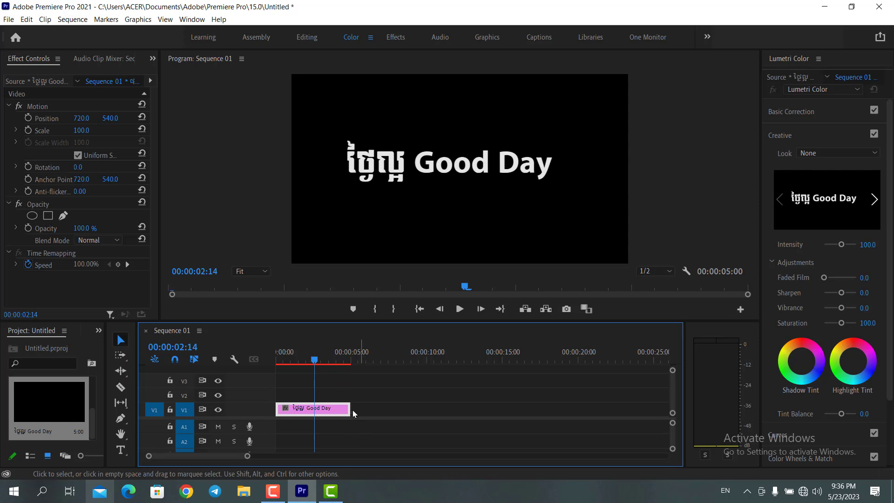
pyautogui.moveTo(351, 408); pyautogui.dragTo(382, 408)
pyautogui.moveTo(444, 410); pyautogui.dragTo(448, 409)
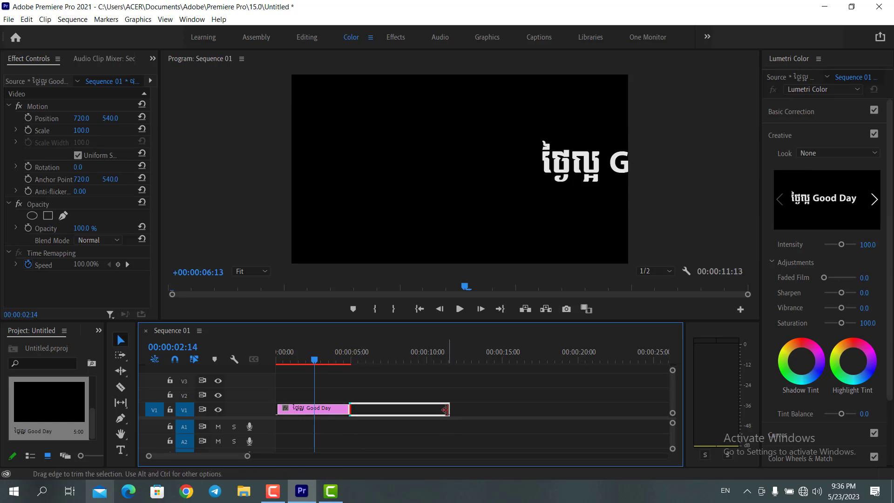
# Step: Play Sequence 01 from its beginning to review the lengthened title's crawl, and return the playhead to the start
pyautogui.moveTo(285, 365); pyautogui.dragTo(270, 366)
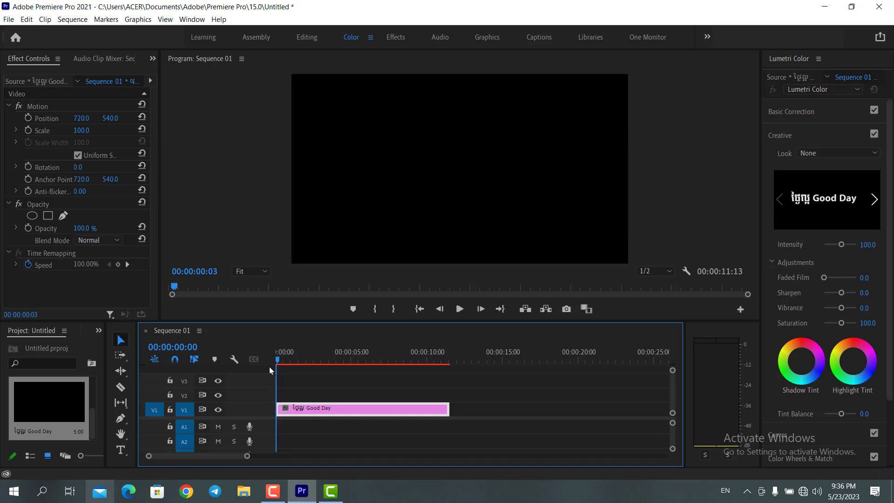
pyautogui.click(459, 309)
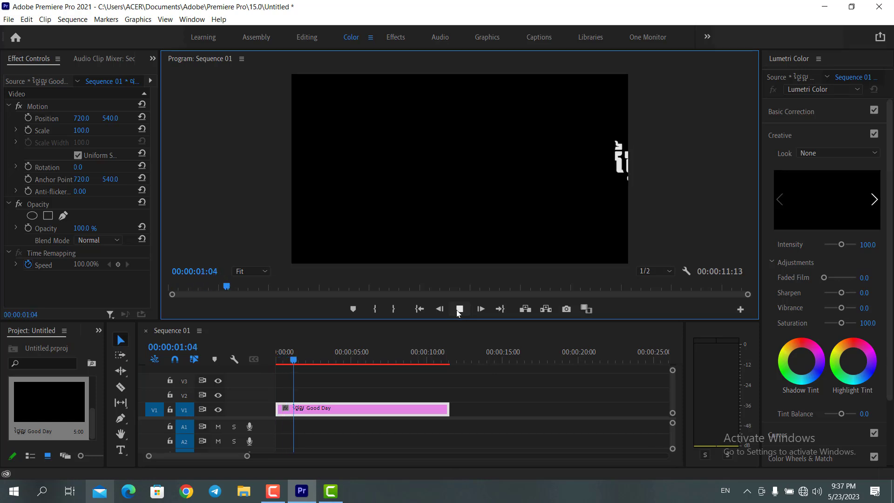
pyautogui.press('j')
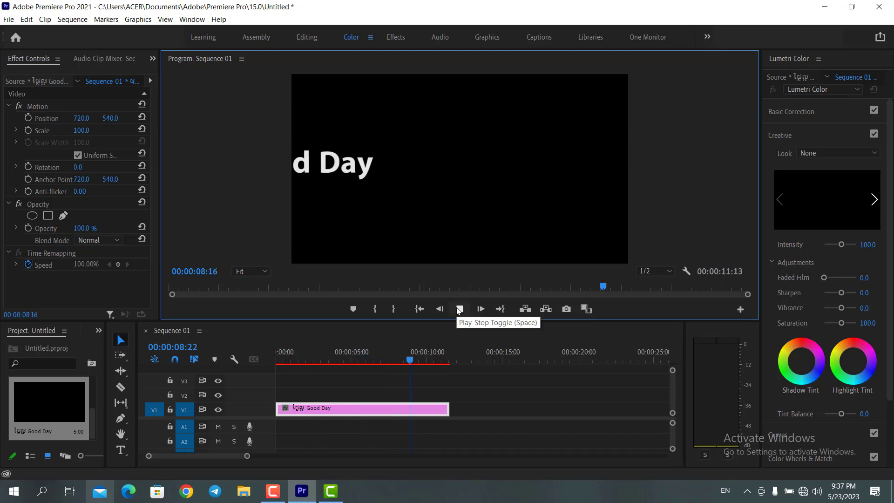
pyautogui.press('Home')
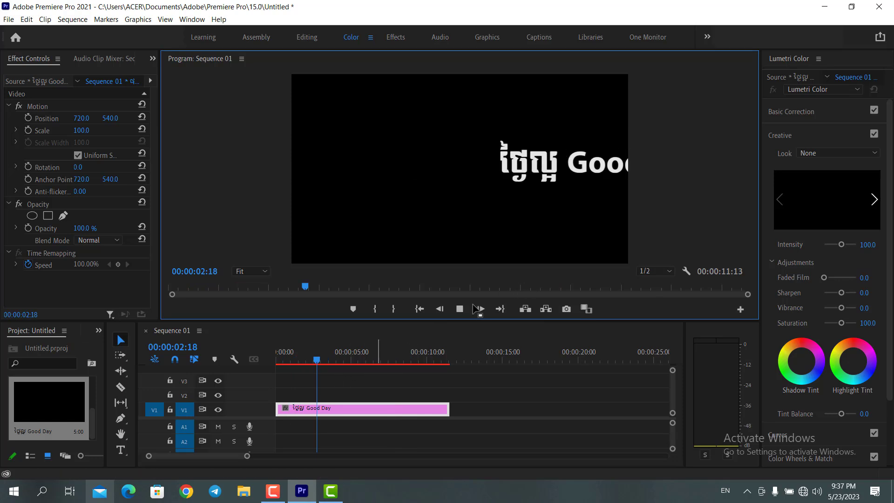
pyautogui.click(462, 311)
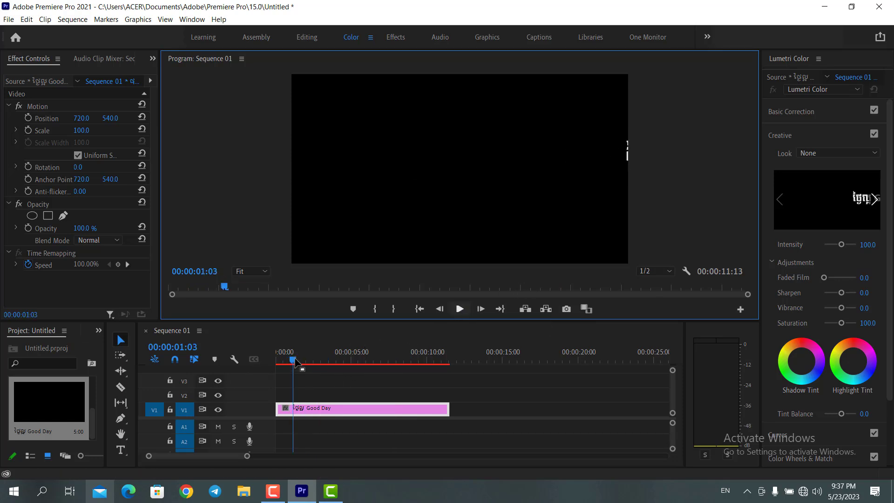
pyautogui.moveTo(278, 363); pyautogui.dragTo(270, 364)
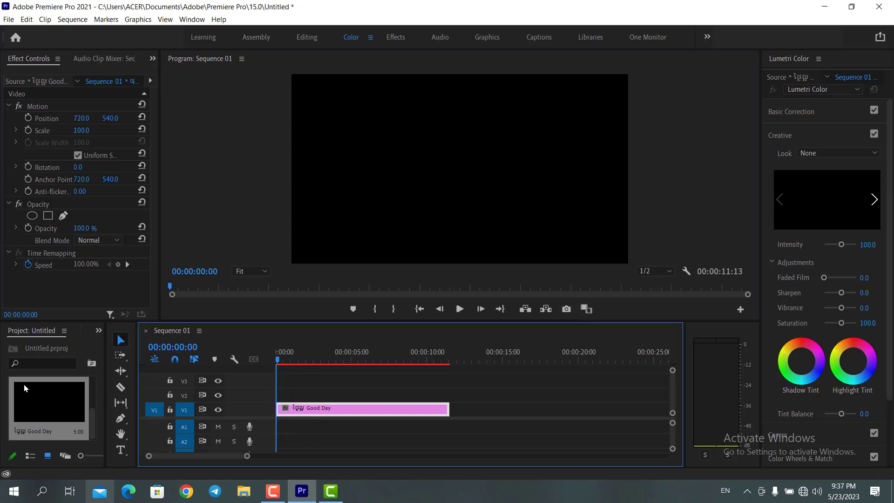
# Step: Change the existing Good Day title's type to Crawl Right in its Roll/Crawl Options, and play the sequence from the start
pyautogui.click(51, 408)
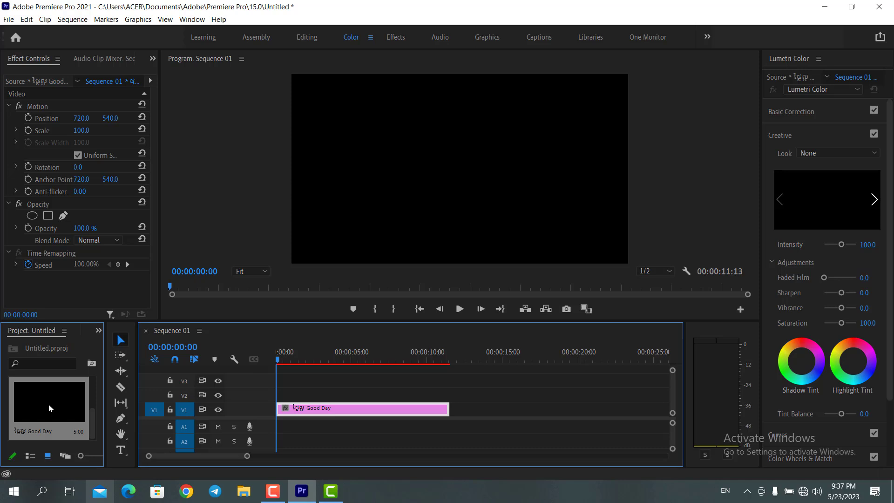
pyautogui.click(51, 408)
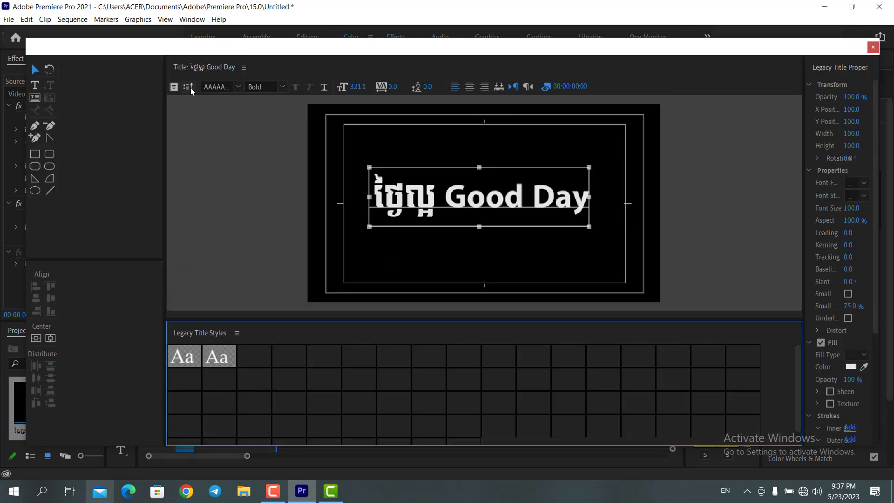
pyautogui.click(190, 90)
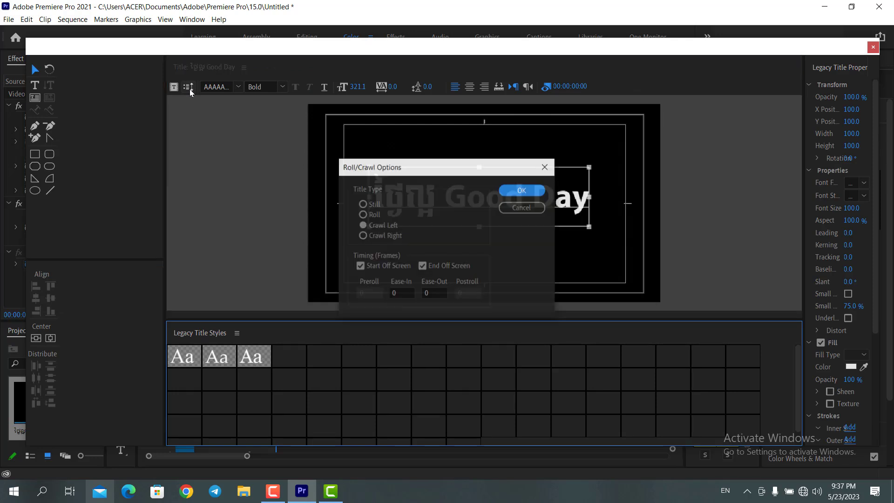
pyautogui.click(366, 236)
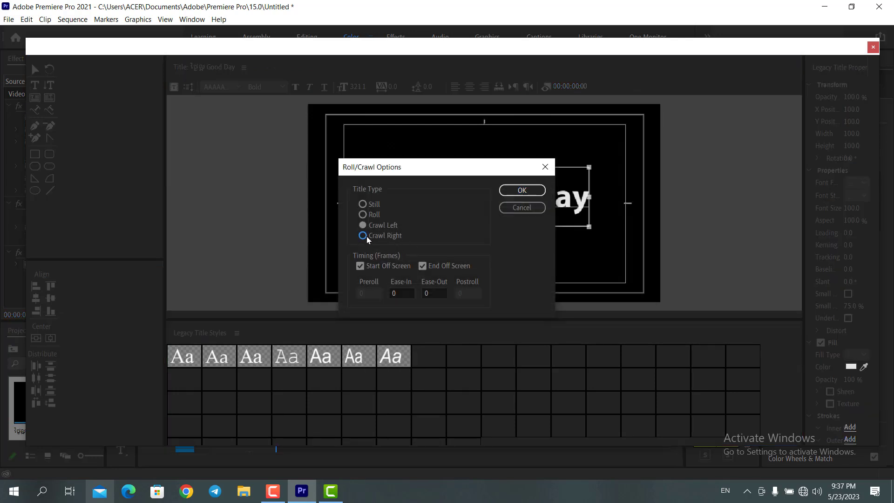
pyautogui.click(522, 190)
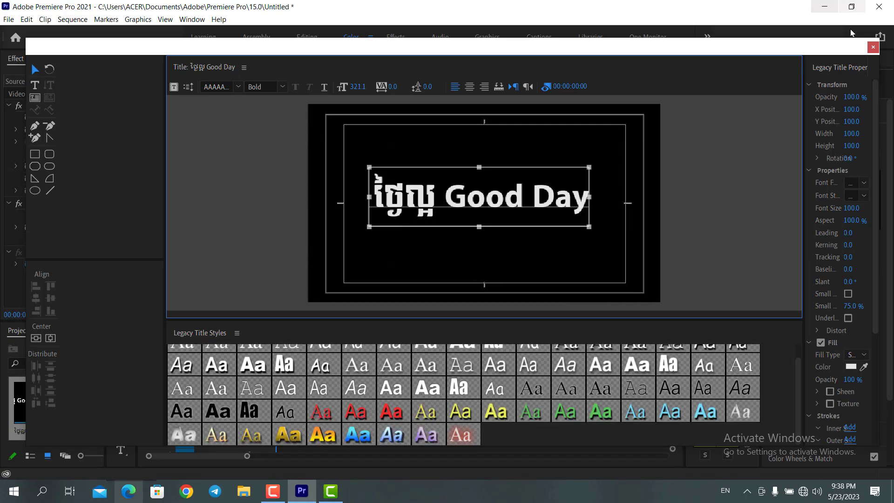
pyautogui.click(873, 48)
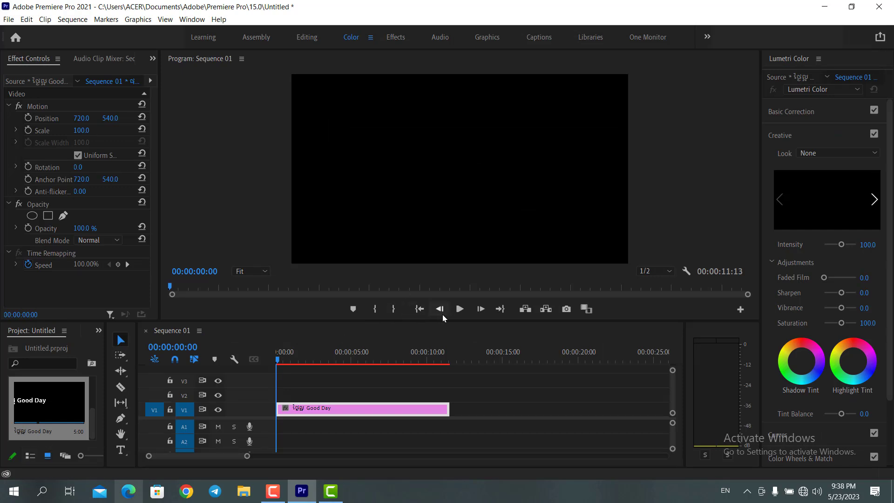
pyautogui.click(461, 311)
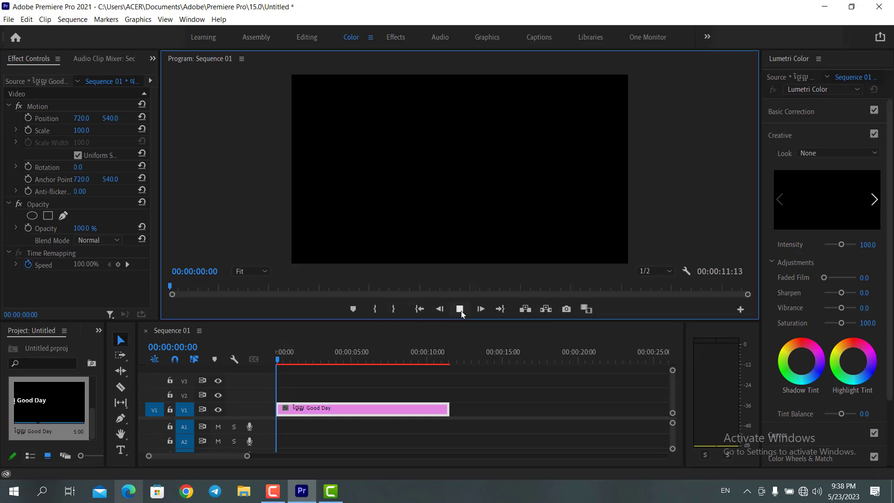